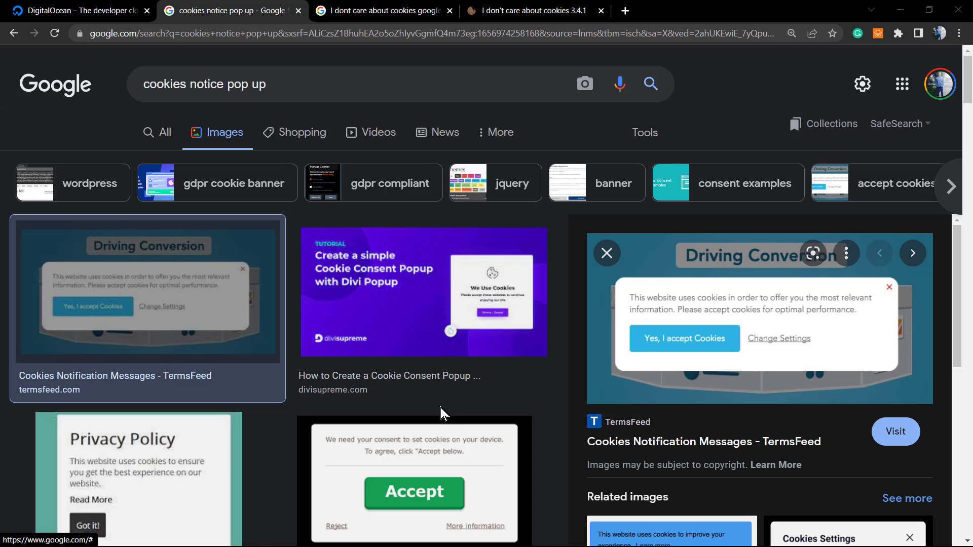
# Scroll the cookie pop-up image results and preview the Divi Supreme example
pyautogui.scroll(-2, 440, 408)
pyautogui.scroll(2, 405, 405)
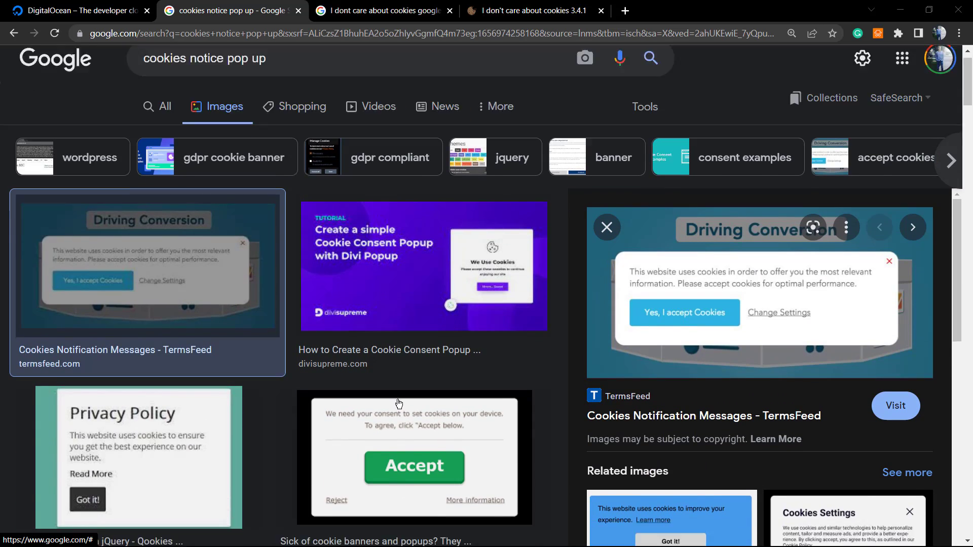
pyautogui.scroll(-2, 399, 404)
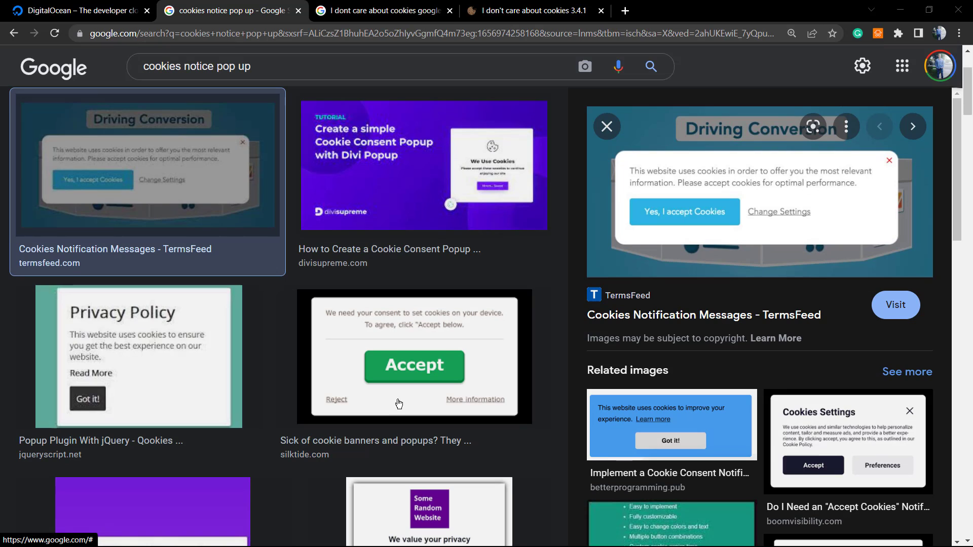
pyautogui.scroll(-1, 399, 403)
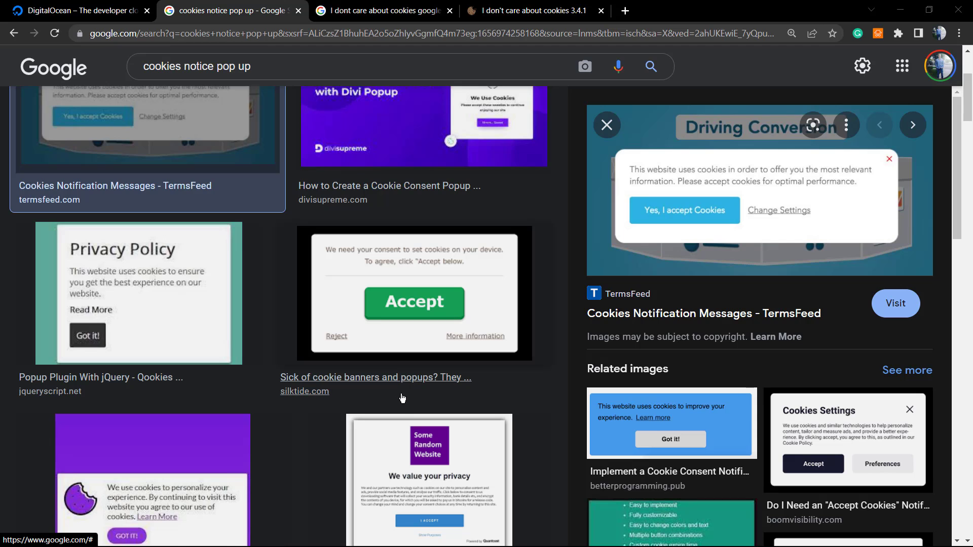
pyautogui.scroll(-2, 401, 396)
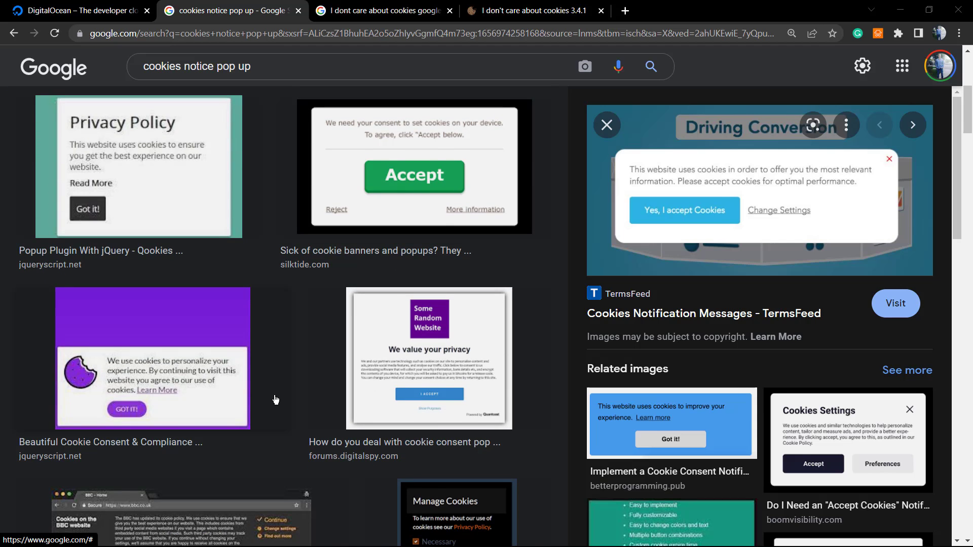
pyautogui.scroll(2, 276, 400)
pyautogui.scroll(3, 276, 400)
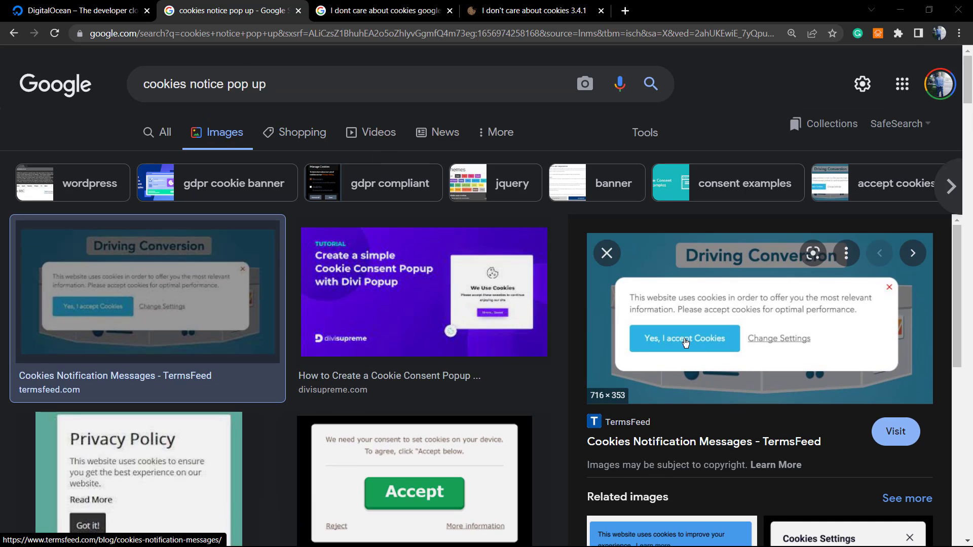
pyautogui.click(458, 310)
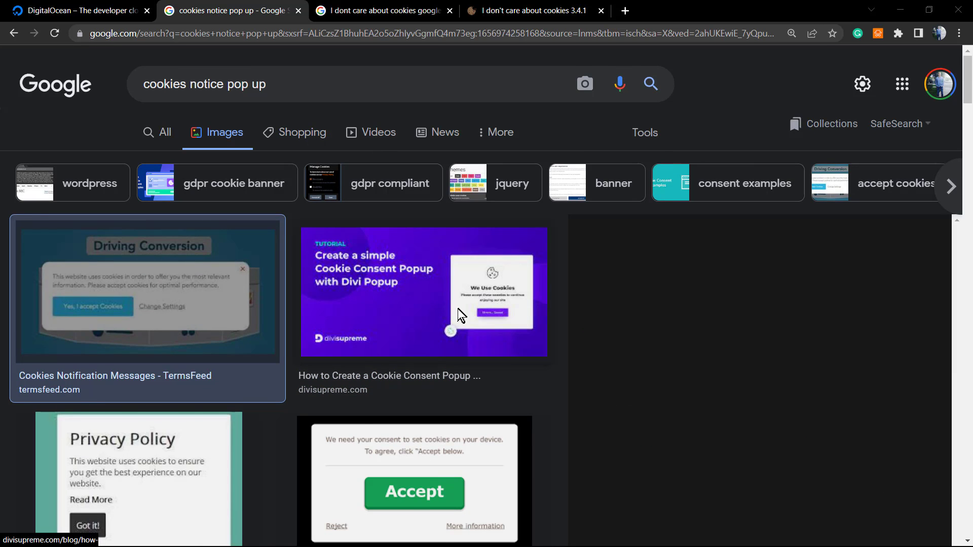
# Preview the Beautiful Cookie Consent and Cookiebot GDPR consent examples
pyautogui.scroll(-3, 458, 310)
pyautogui.scroll(-2, 477, 335)
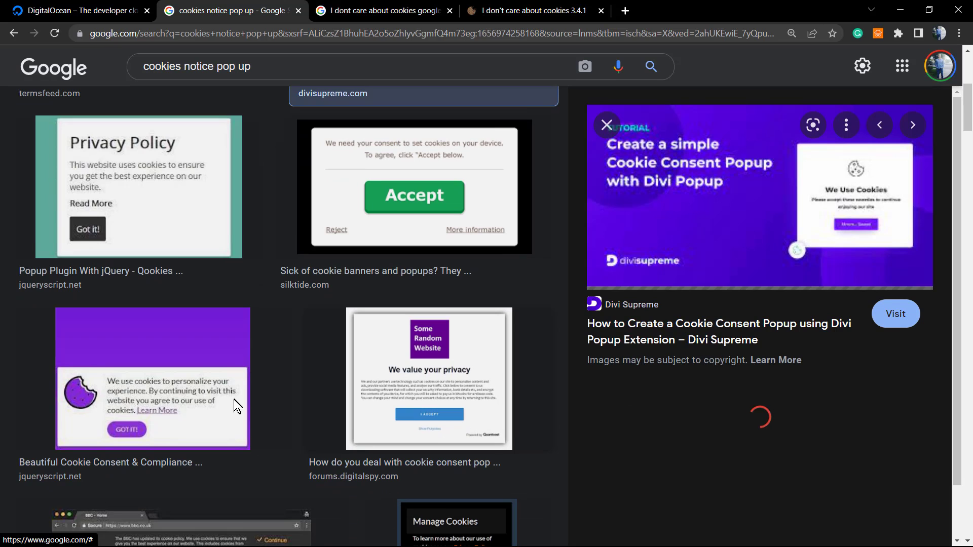
pyautogui.click(228, 354)
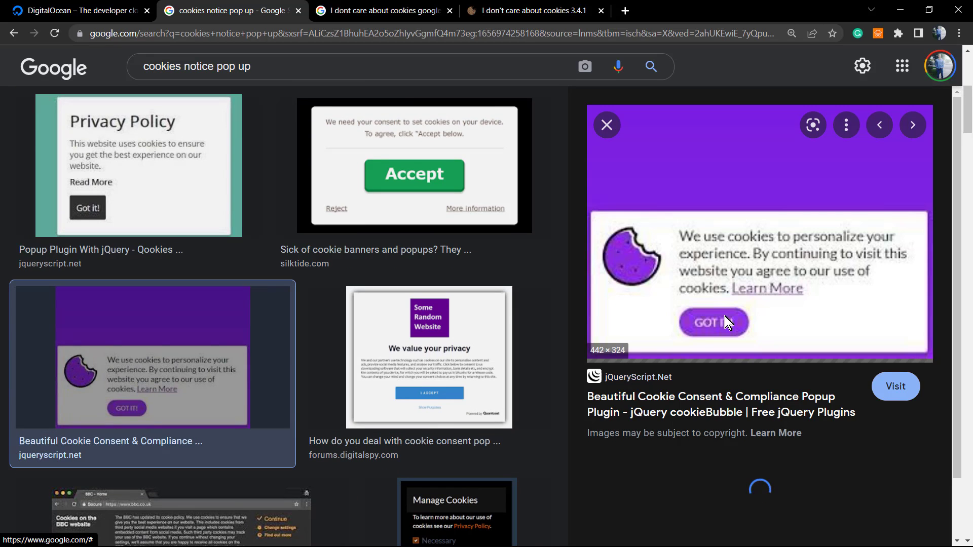
pyautogui.scroll(-4, 522, 311)
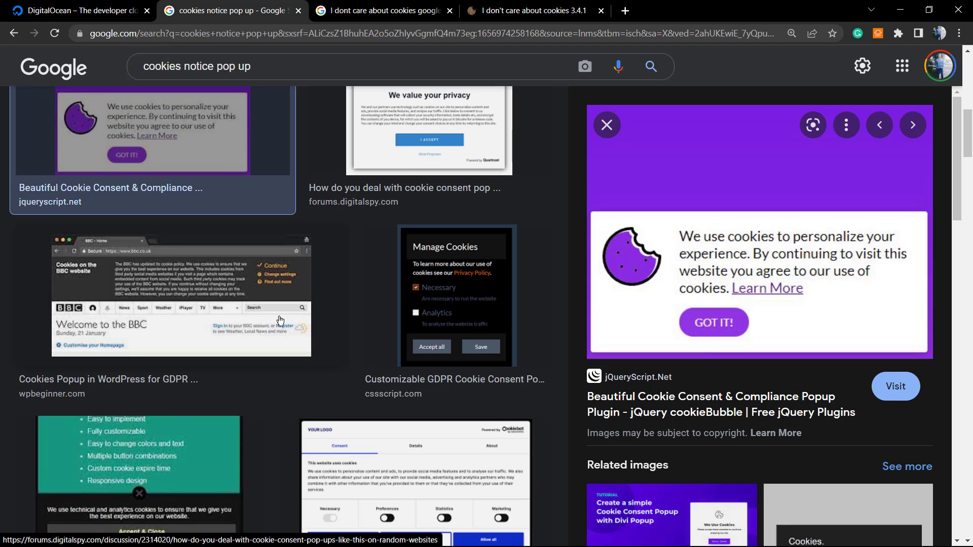
pyautogui.scroll(-1, 409, 394)
pyautogui.scroll(-2, 409, 394)
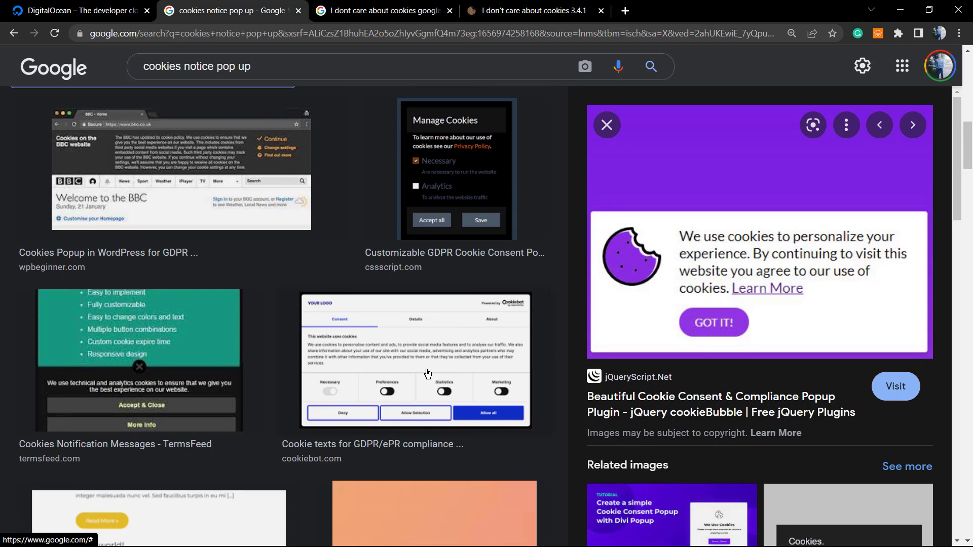
pyautogui.click(428, 373)
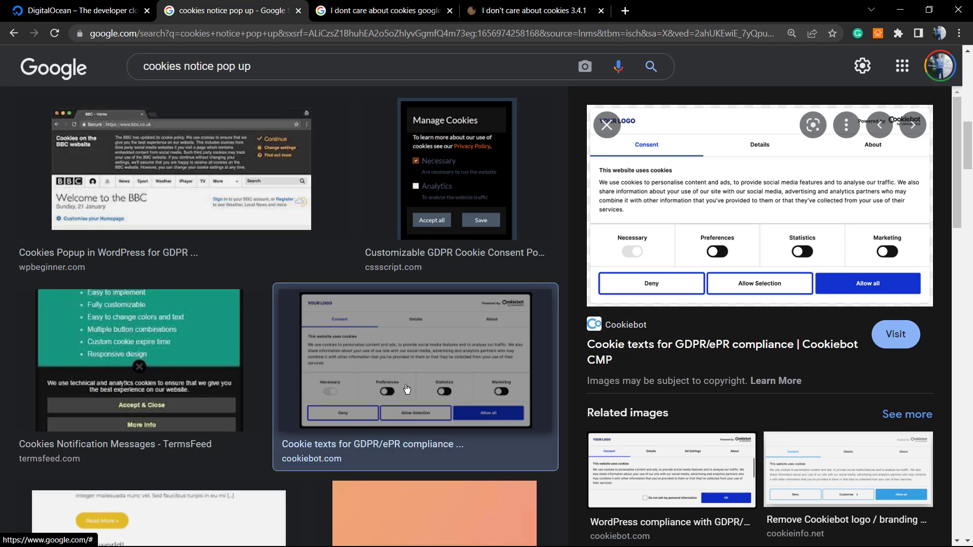
# On the DigitalOcean homepage, accept the bottom cookie notice with OK so the banner closes
pyautogui.click(81, 11)
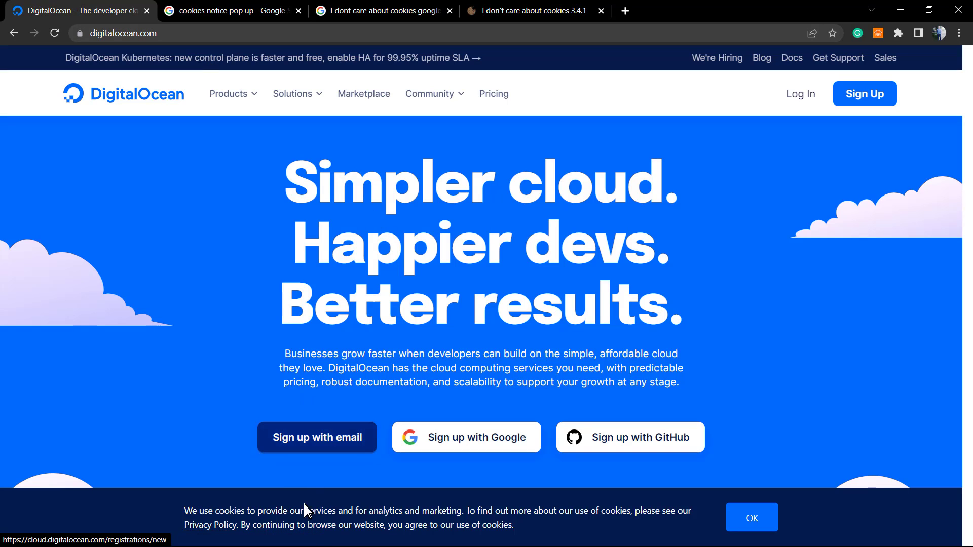
pyautogui.scroll(-1, 390, 343)
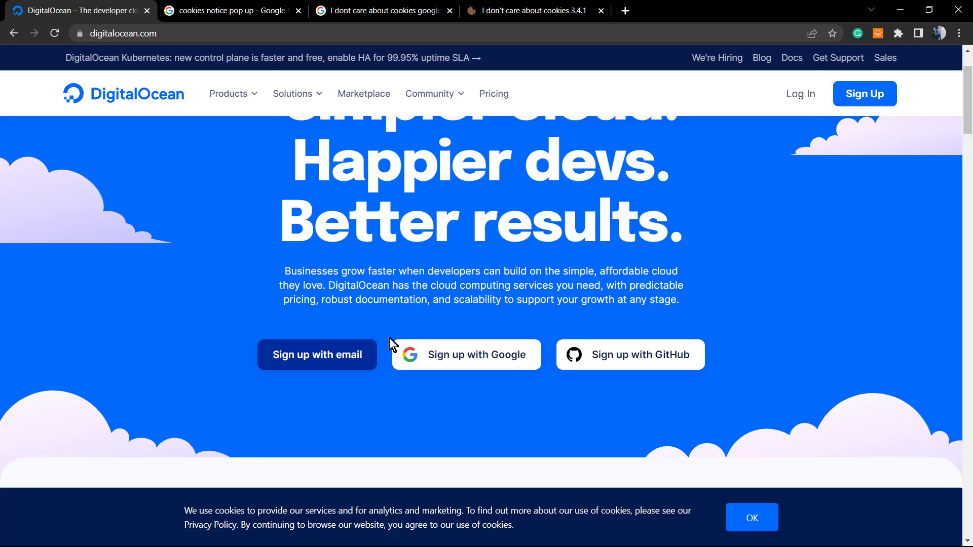
pyautogui.scroll(1, 400, 358)
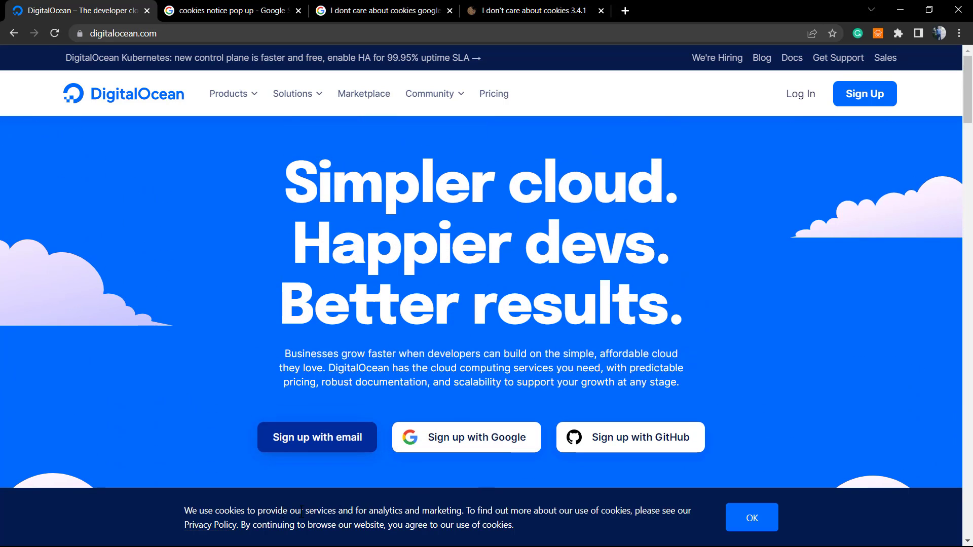
pyautogui.moveTo(192, 511); pyautogui.dragTo(515, 526)
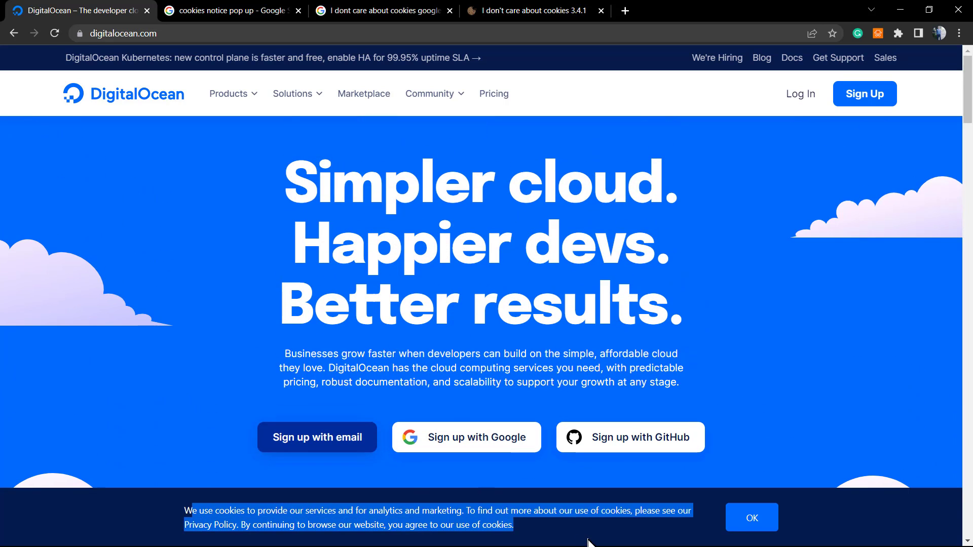
pyautogui.click(752, 518)
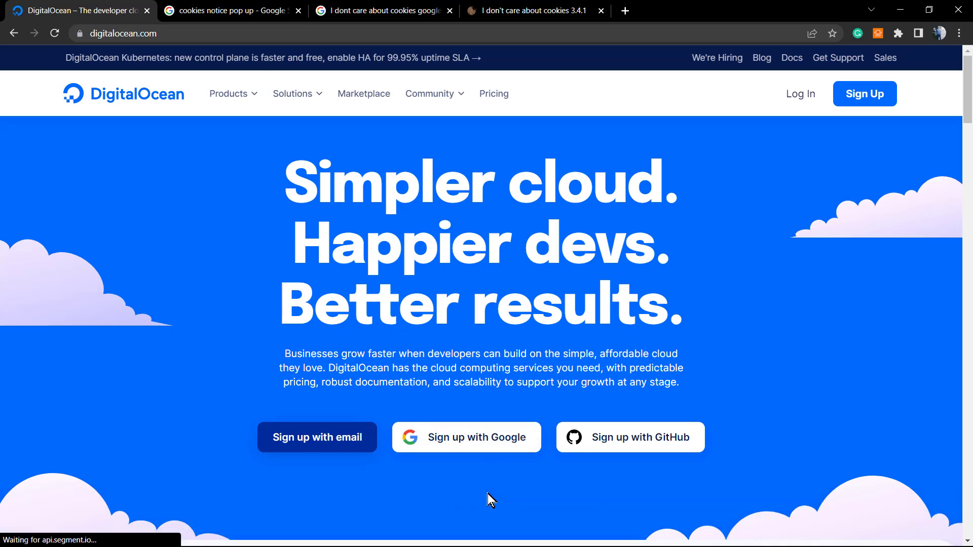
pyautogui.scroll(-5, 488, 493)
pyautogui.scroll(5, 469, 464)
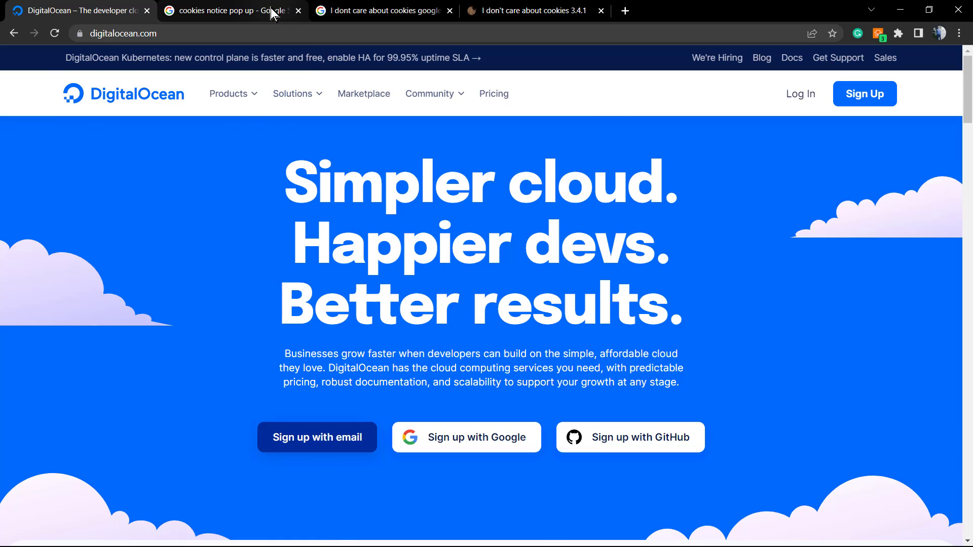
# Return to the 'cookies notice pop up' Google Images results and scroll through them
pyautogui.click(291, 7)
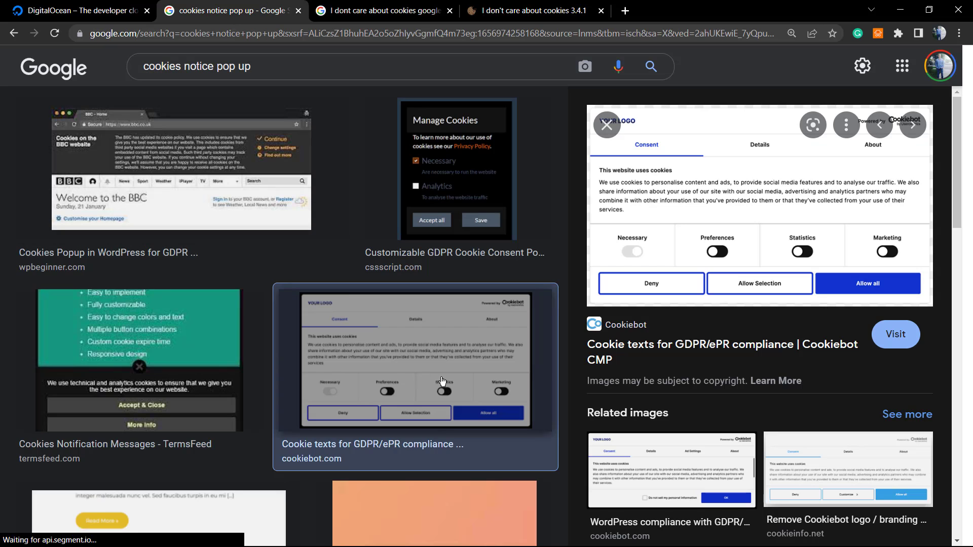
pyautogui.scroll(2, 653, 309)
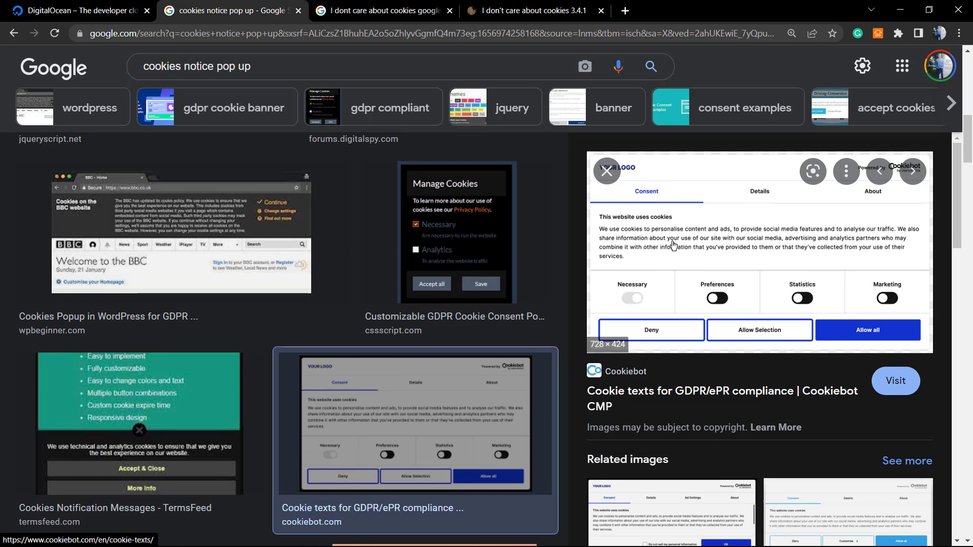
pyautogui.scroll(-1, 626, 345)
pyautogui.scroll(-5, 426, 408)
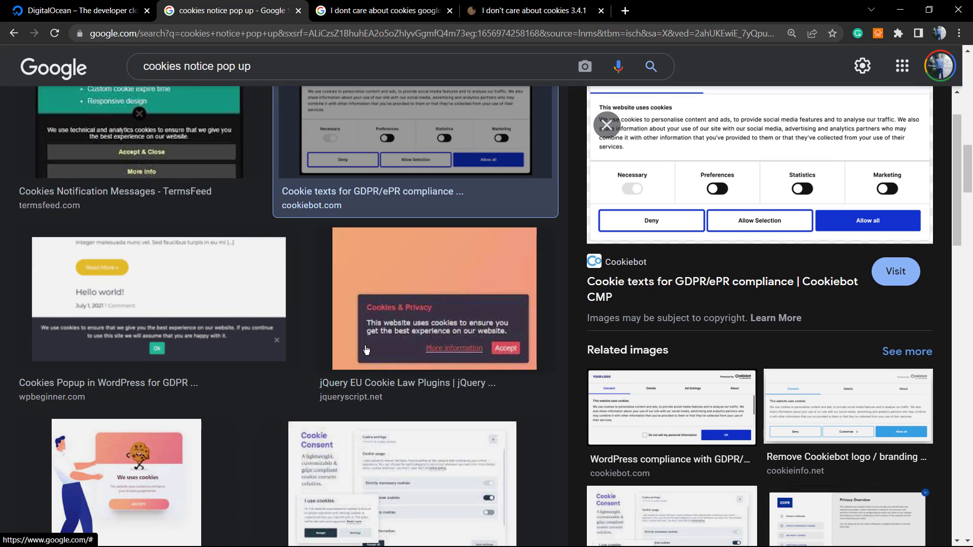
pyautogui.scroll(-2, 367, 346)
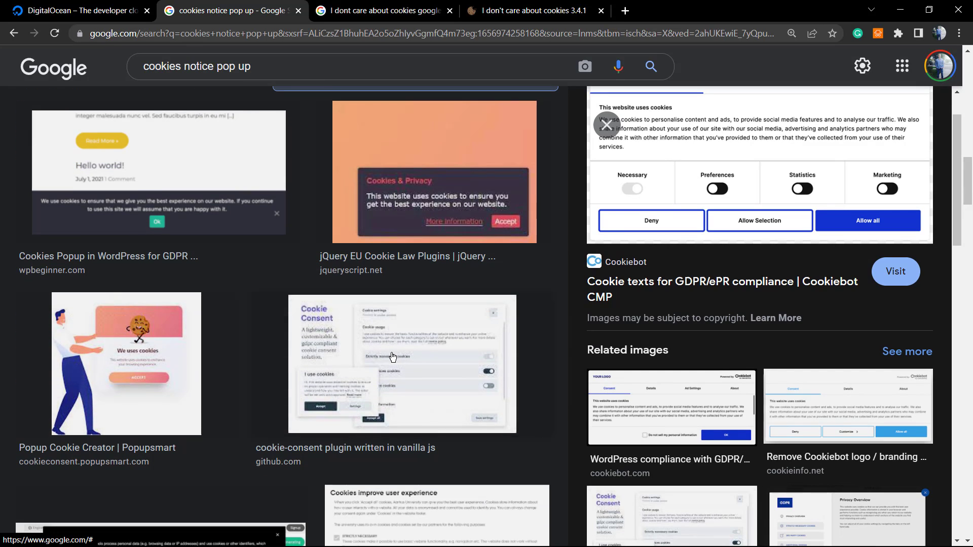
pyautogui.scroll(-2, 393, 358)
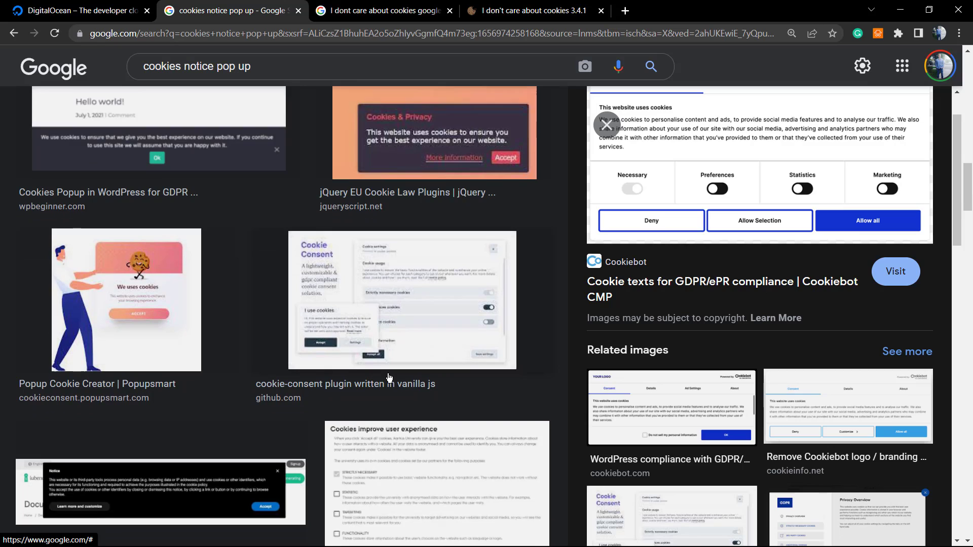
pyautogui.scroll(1, 278, 404)
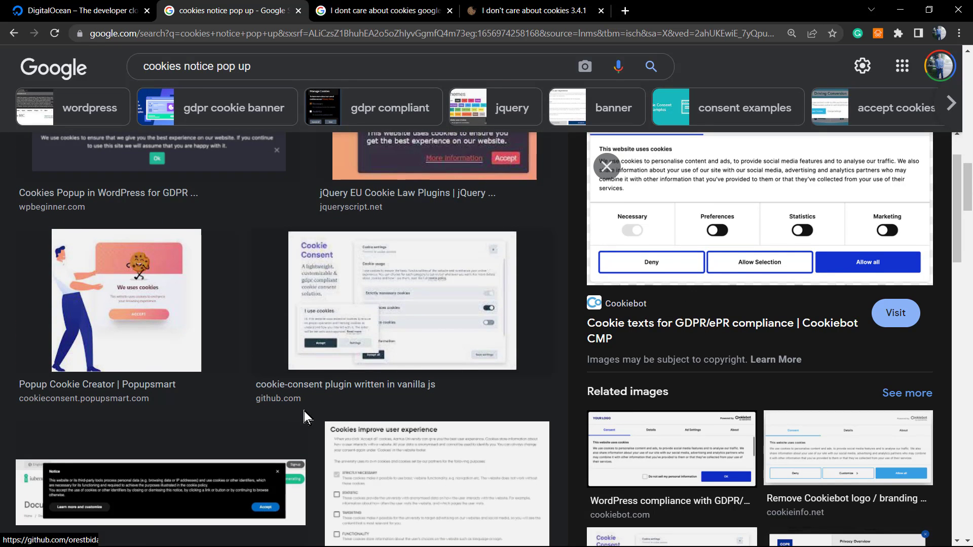
pyautogui.scroll(10, 304, 412)
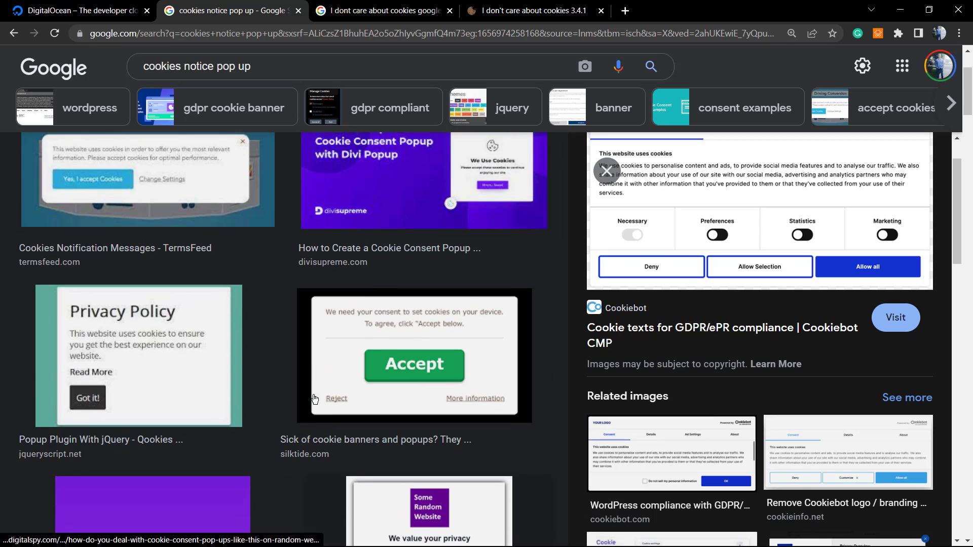
pyautogui.scroll(3, 325, 385)
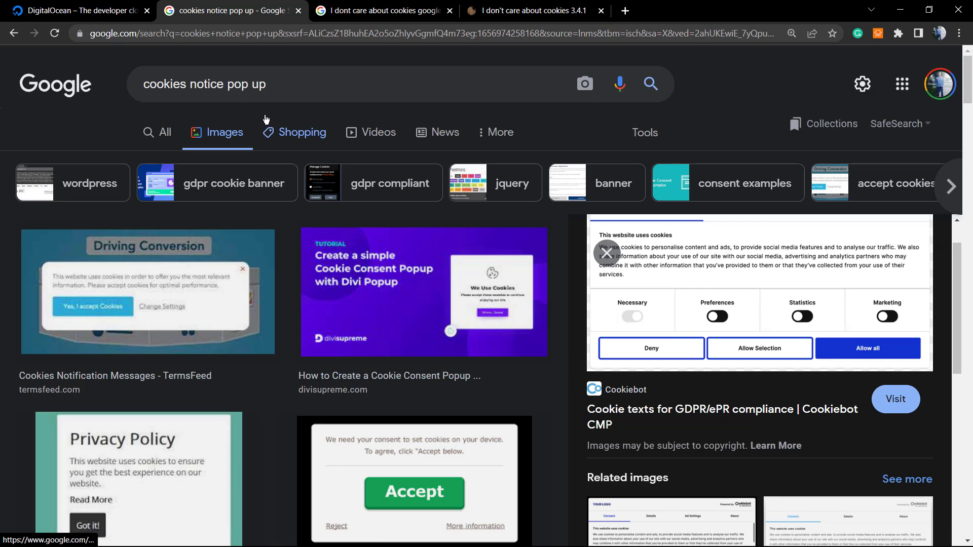
# Show the cookies-extension search results and open the top extension result in a new tab
pyautogui.click(343, 6)
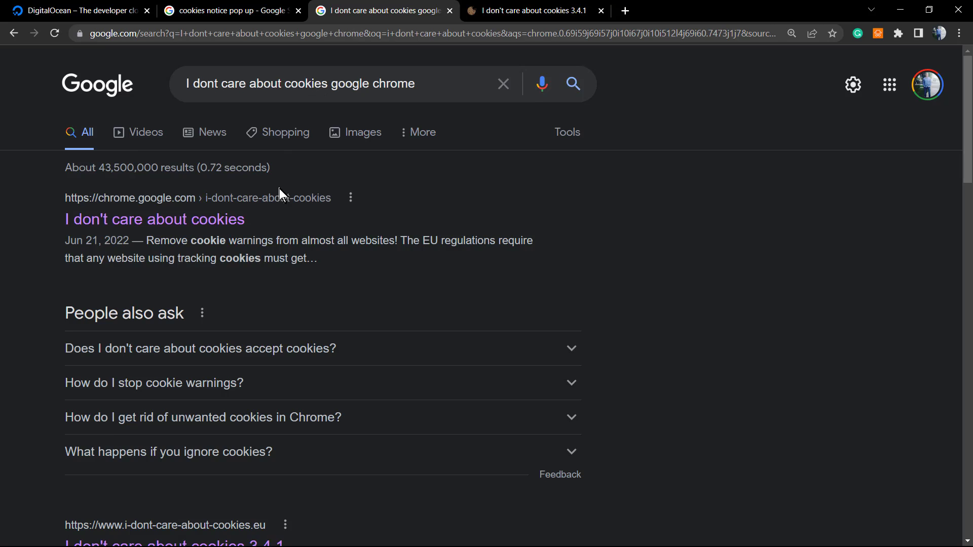
pyautogui.scroll(-2, 266, 212)
pyautogui.scroll(-1, 255, 234)
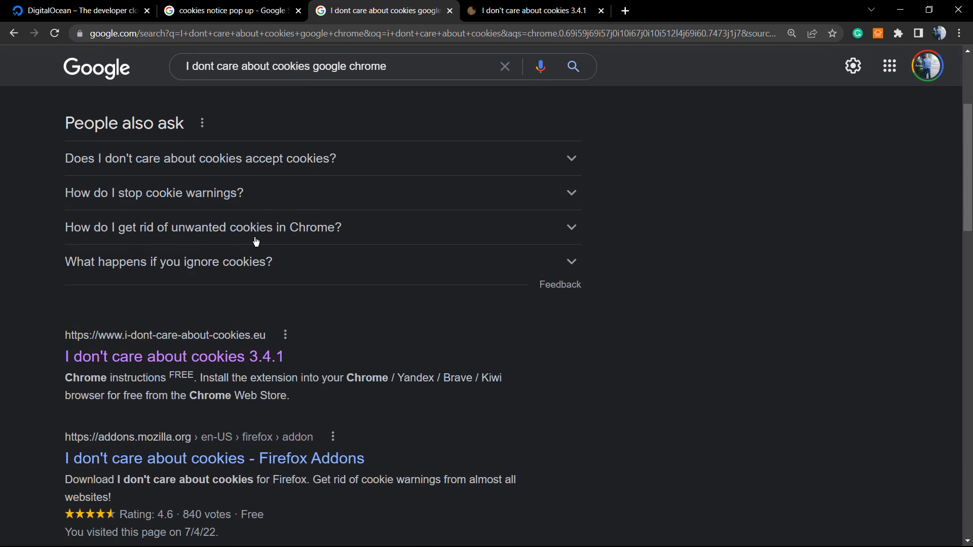
pyautogui.scroll(-1, 255, 241)
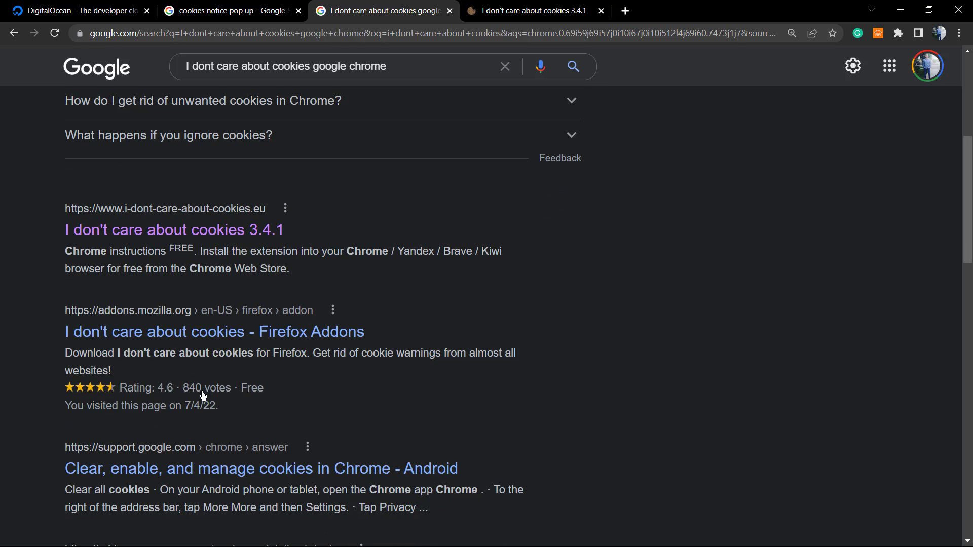
pyautogui.scroll(-1, 190, 362)
pyautogui.scroll(3, 190, 363)
pyautogui.scroll(2, 189, 368)
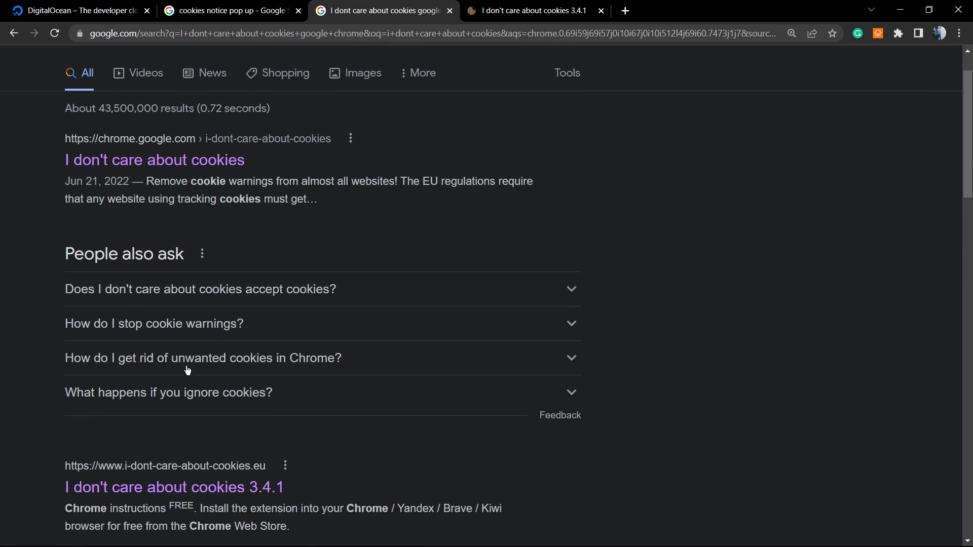
pyautogui.scroll(2, 187, 370)
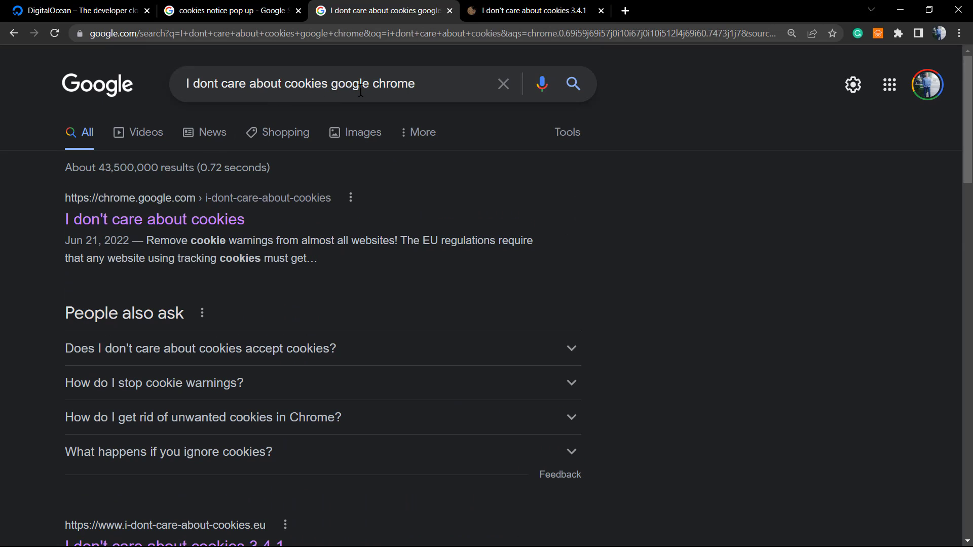
pyautogui.rightClick(161, 224)
pyautogui.click(183, 230)
# Open the 'I don't care about cookies - Firefox Addons' result in a new tab
pyautogui.scroll(-3, 216, 261)
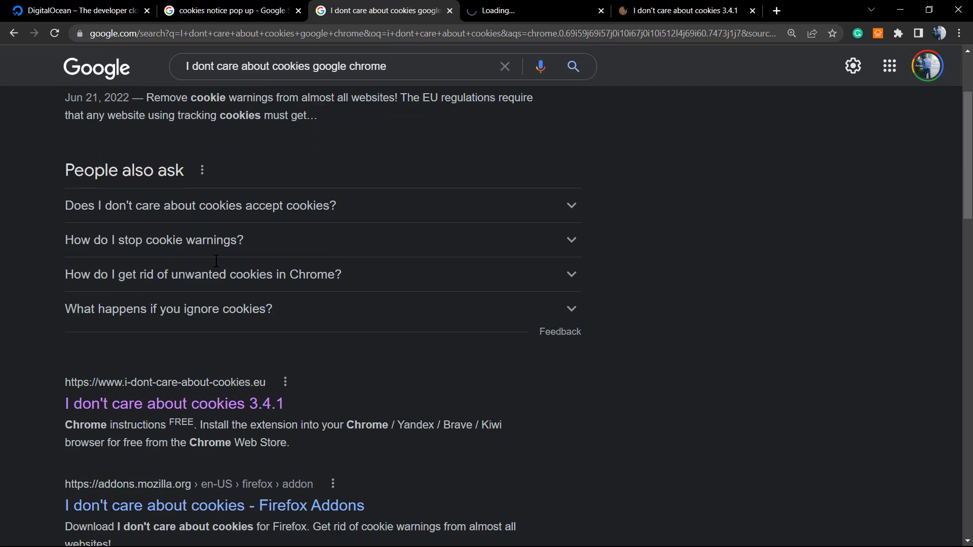
pyautogui.scroll(-3, 217, 261)
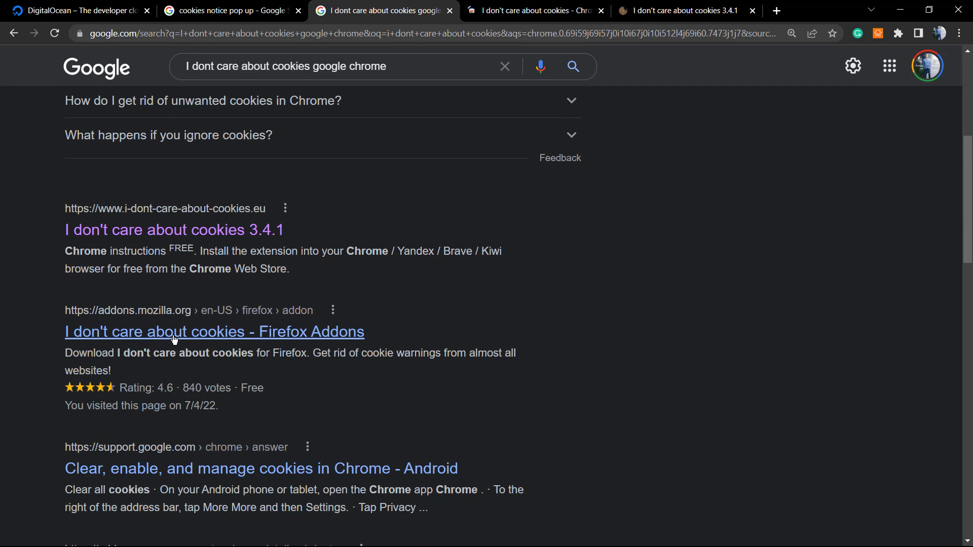
pyautogui.rightClick(174, 340)
pyautogui.click(216, 349)
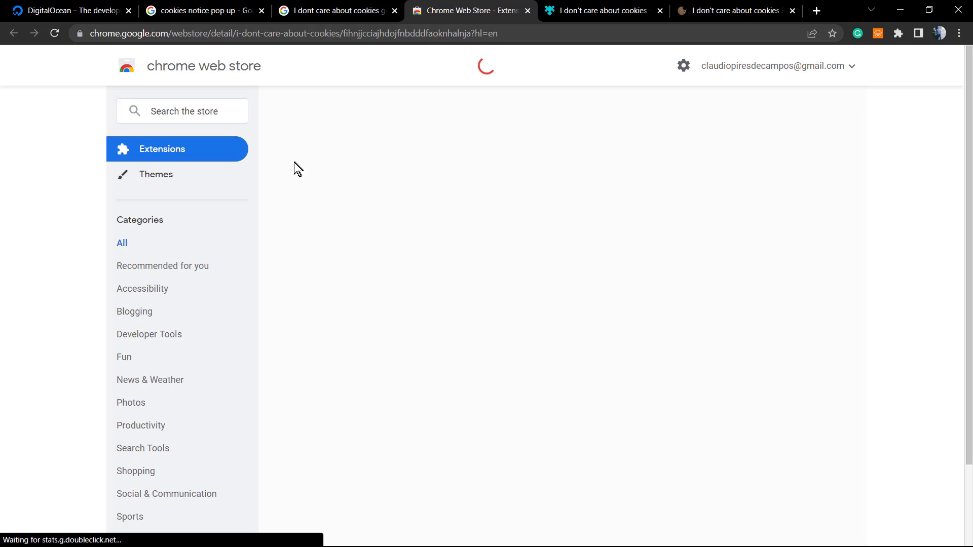
# Glance at the Firefox add-on page, then show the i-dont-care-about-cookies.eu website
pyautogui.click(576, 7)
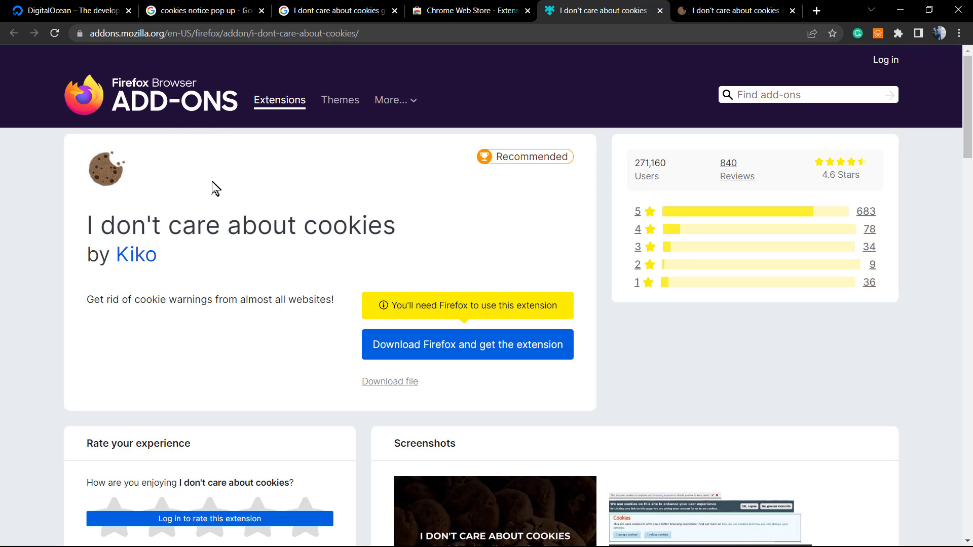
pyautogui.click(697, 6)
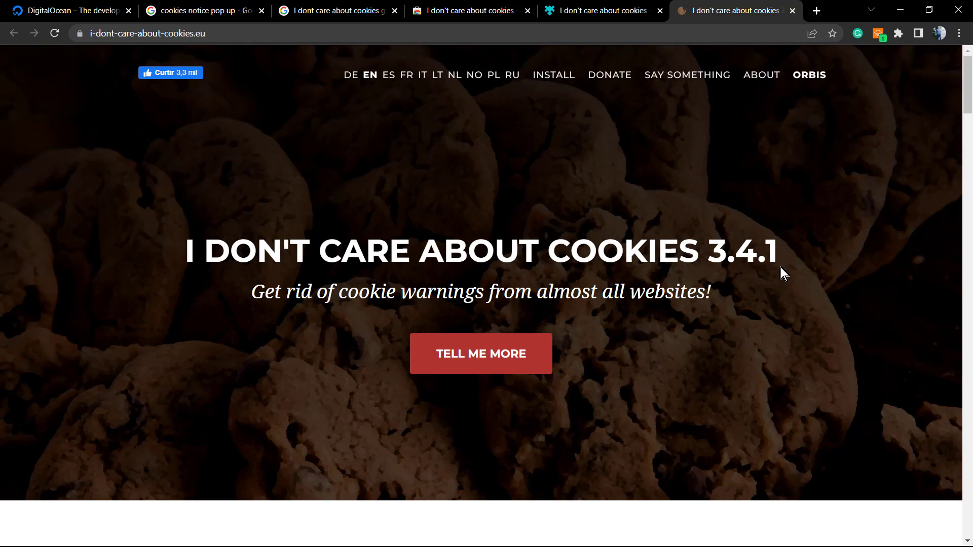
# Highlight the 3.4.1 version heading and the subtitle about removing cookie warnings
pyautogui.moveTo(780, 267); pyautogui.dragTo(694, 252)
pyautogui.moveTo(251, 293); pyautogui.dragTo(712, 293)
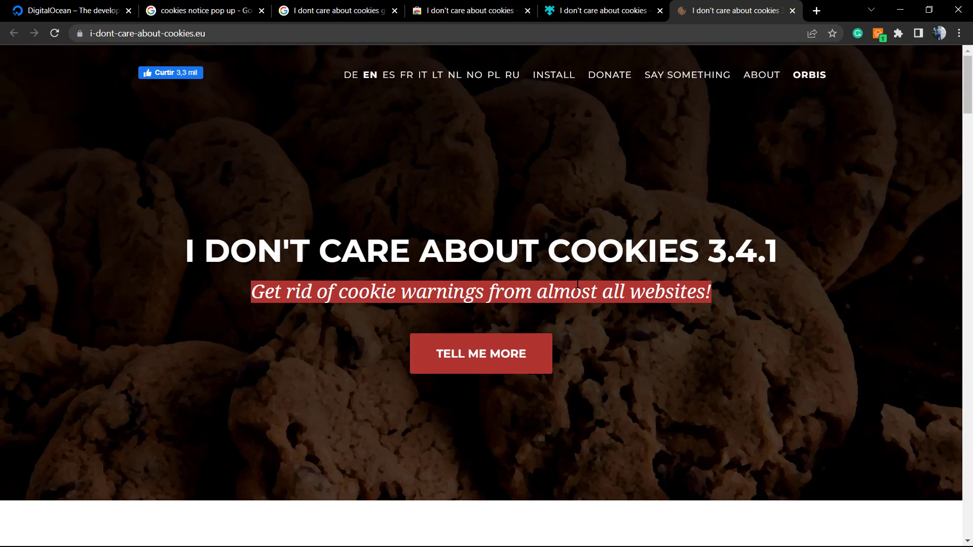
pyautogui.scroll(-3, 458, 284)
pyautogui.scroll(-9, 266, 339)
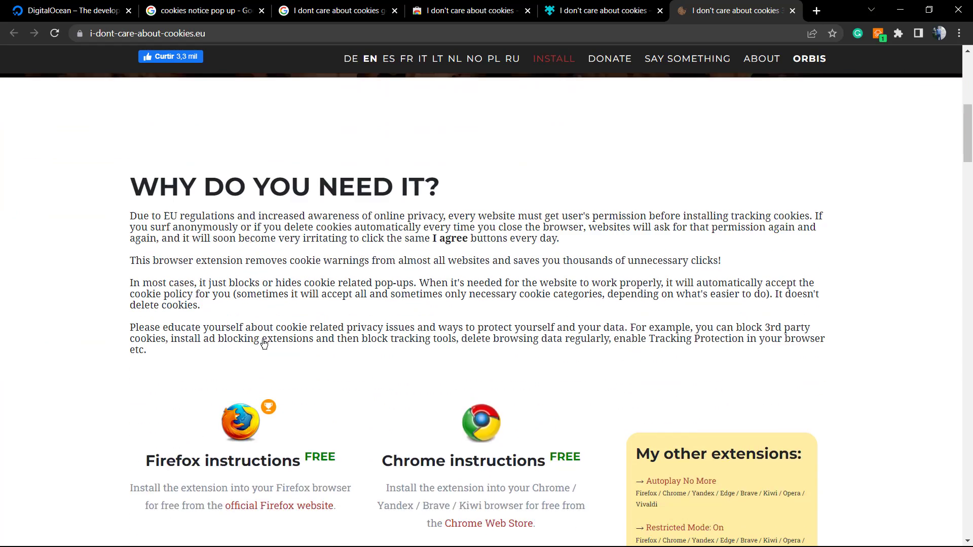
pyautogui.scroll(3, 261, 350)
pyautogui.scroll(3, 261, 353)
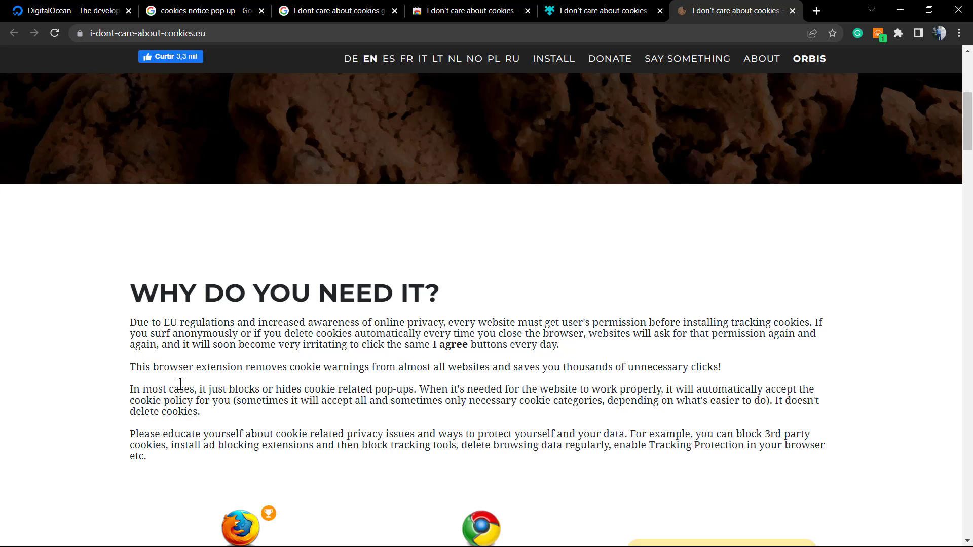
# Highlight words in the explanation text and scroll through the rest of the site
pyautogui.doubleClick(130, 330)
pyautogui.click(140, 319)
pyautogui.doubleClick(247, 323)
pyautogui.click(277, 319)
pyautogui.scroll(-5, 341, 344)
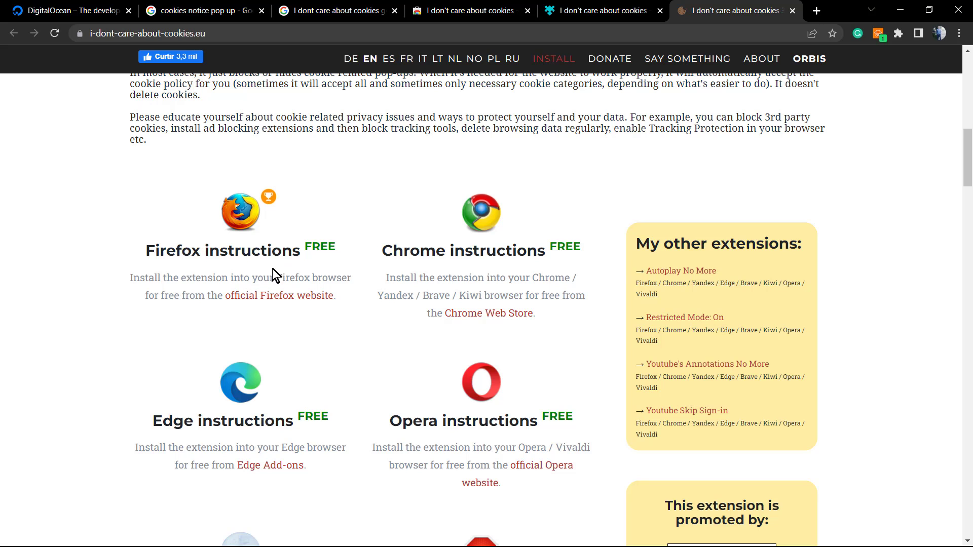
pyautogui.scroll(-3, 258, 289)
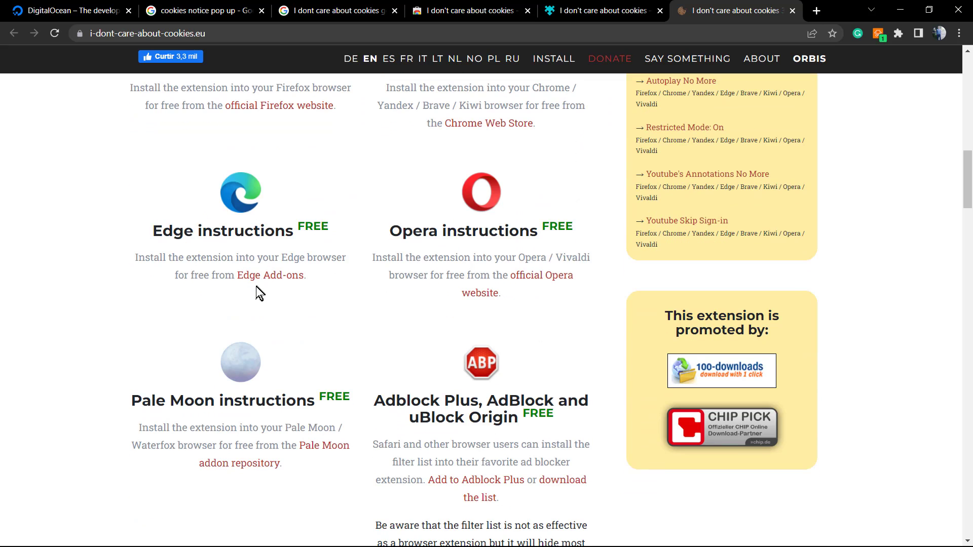
pyautogui.scroll(-5, 253, 290)
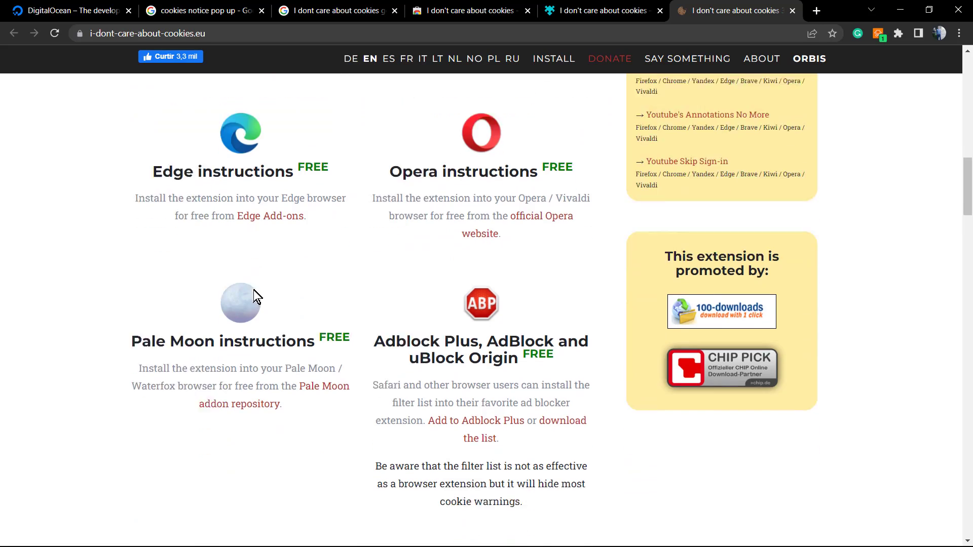
pyautogui.scroll(5, 253, 290)
pyautogui.scroll(15, 252, 290)
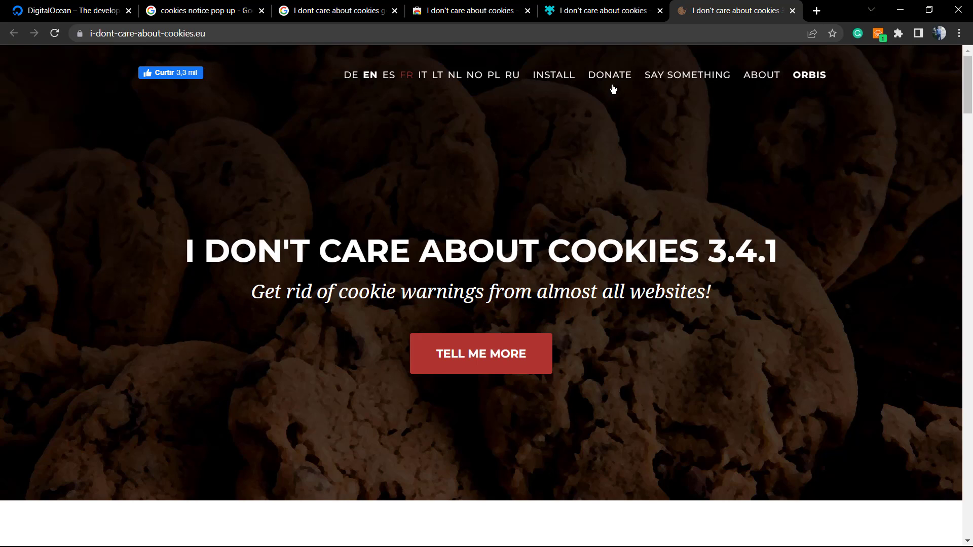
# Add 'I don't care about cookies' from its Chrome Web Store listing, confirming with Add extension
pyautogui.click(338, 7)
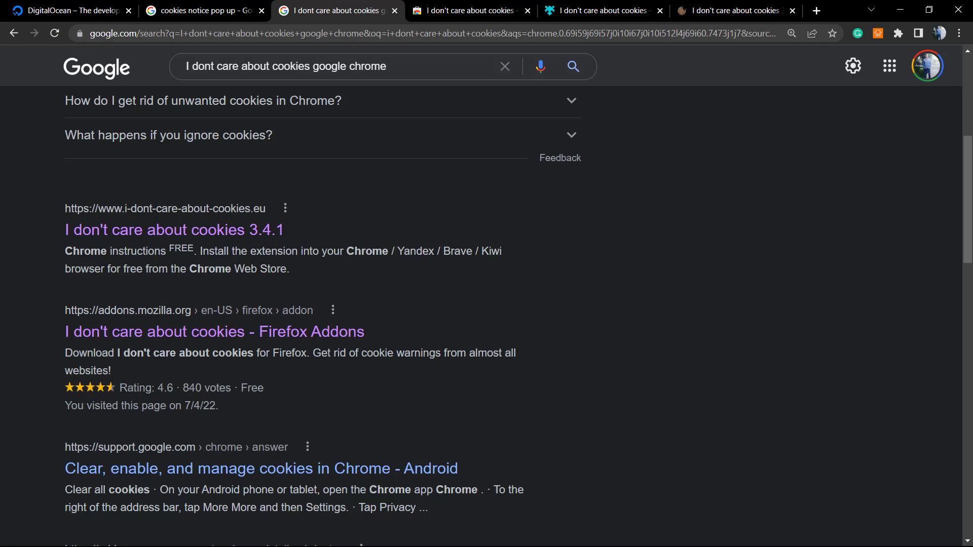
pyautogui.click(454, 10)
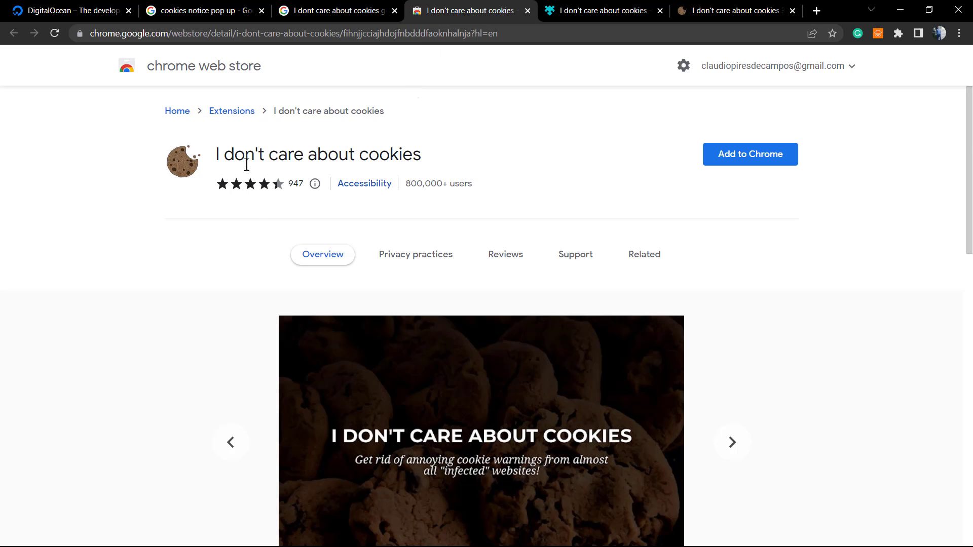
pyautogui.click(745, 161)
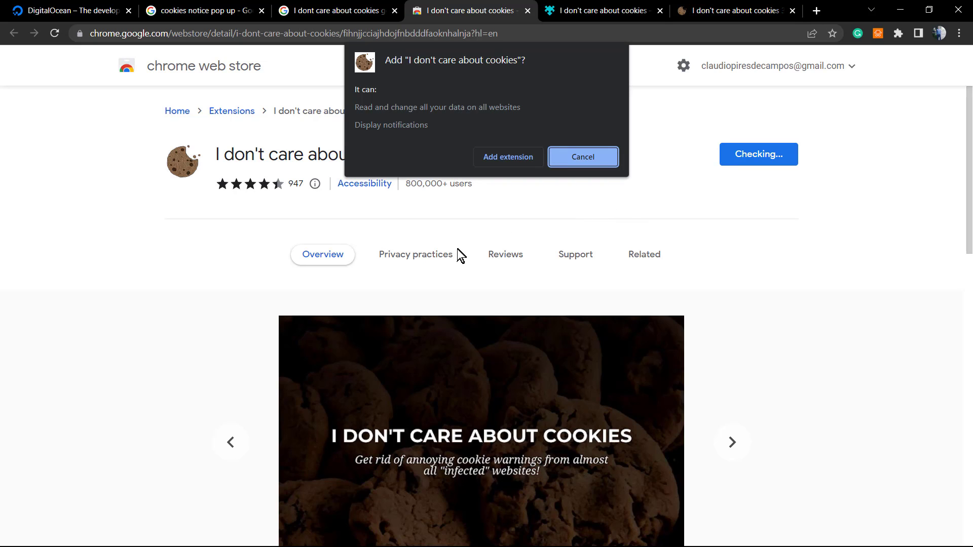
pyautogui.click(504, 158)
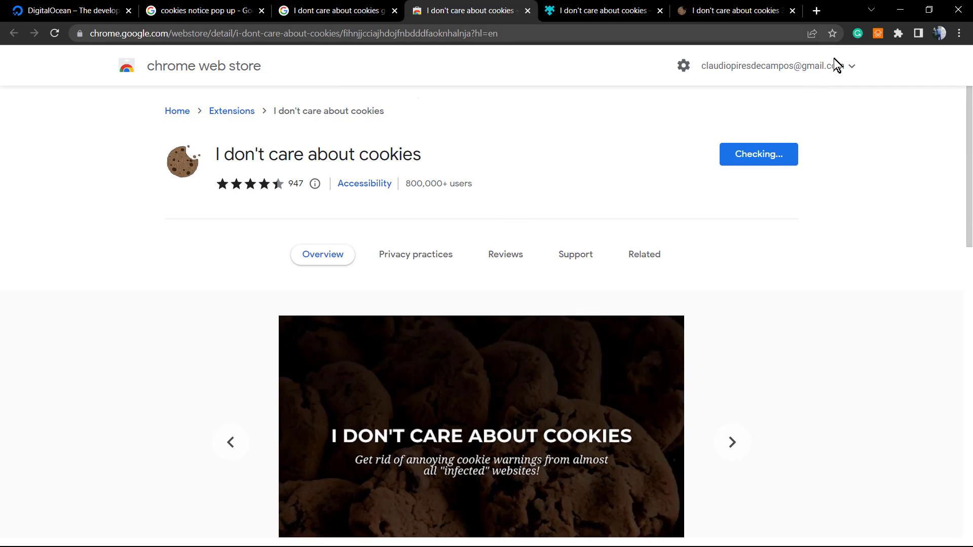
# Pin 'I don't care about cookies' from the Extensions puzzle-piece menu, then close the menu
pyautogui.click(644, 254)
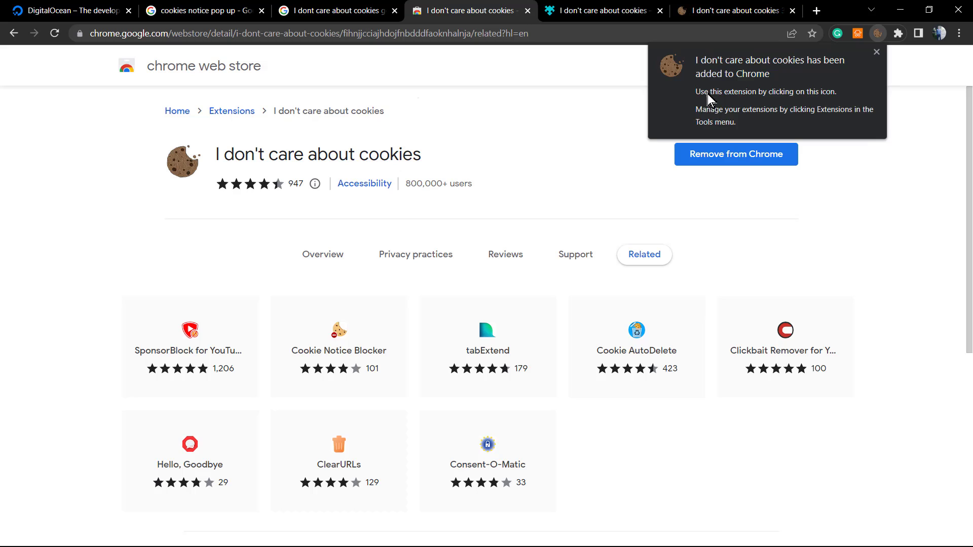
pyautogui.click(899, 33)
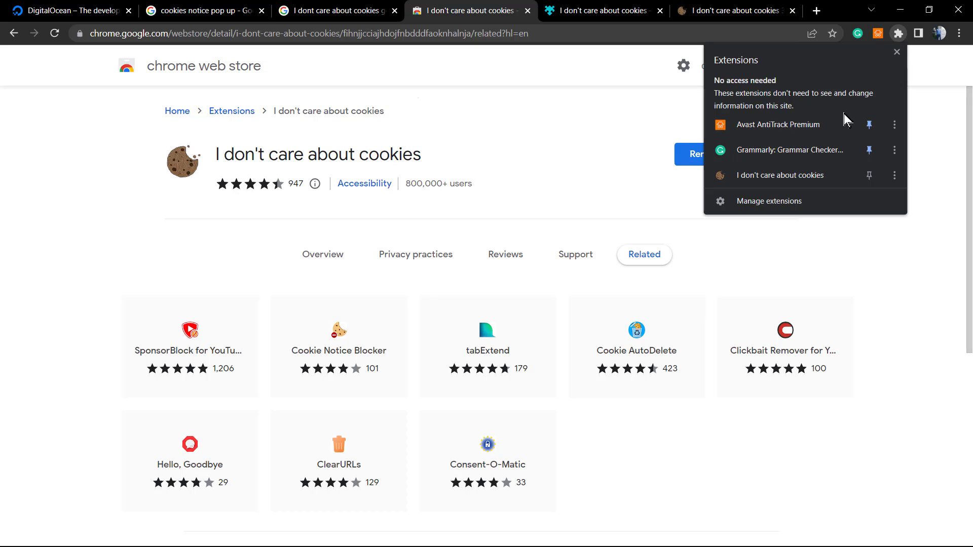
pyautogui.click(871, 175)
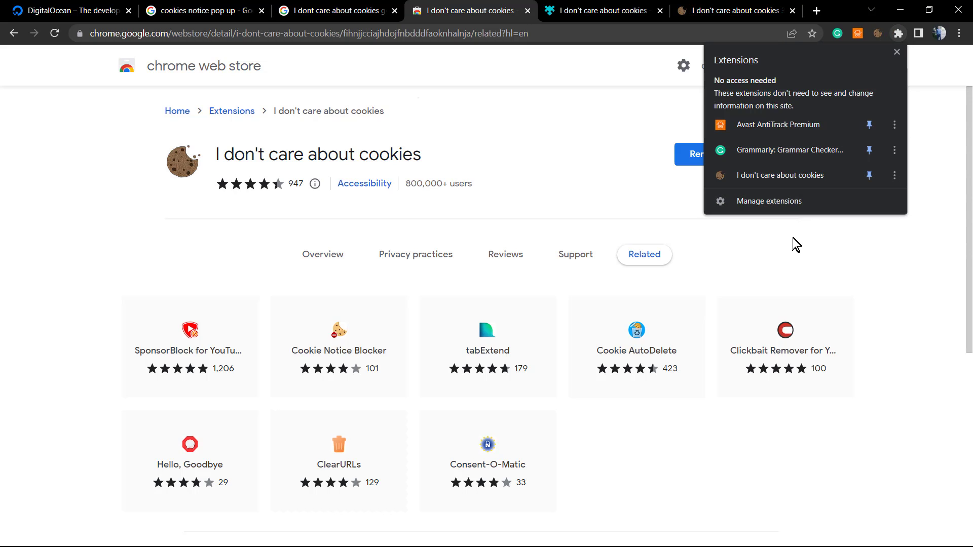
pyautogui.click(662, 239)
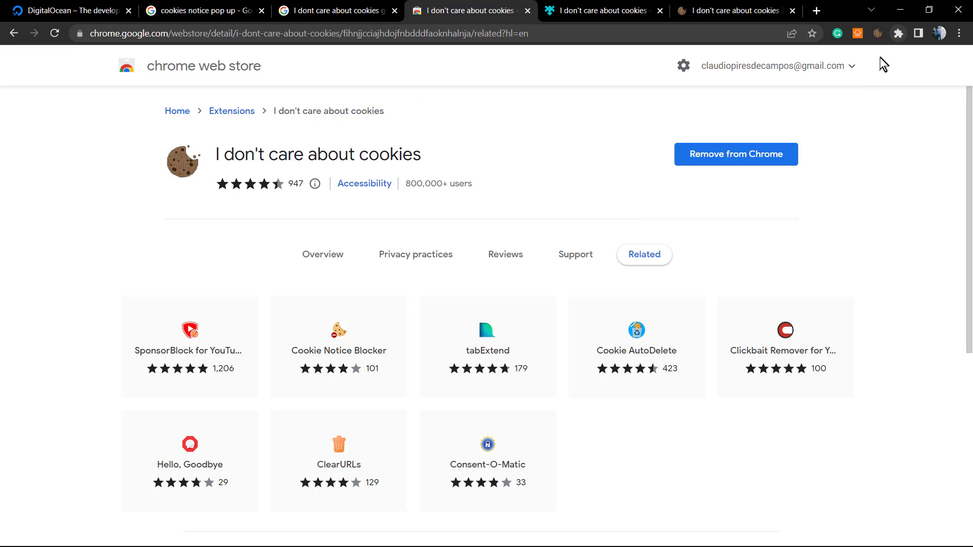
# Reload the DigitalOcean homepage with F5 to confirm no cookie banner appears
pyautogui.click(93, 7)
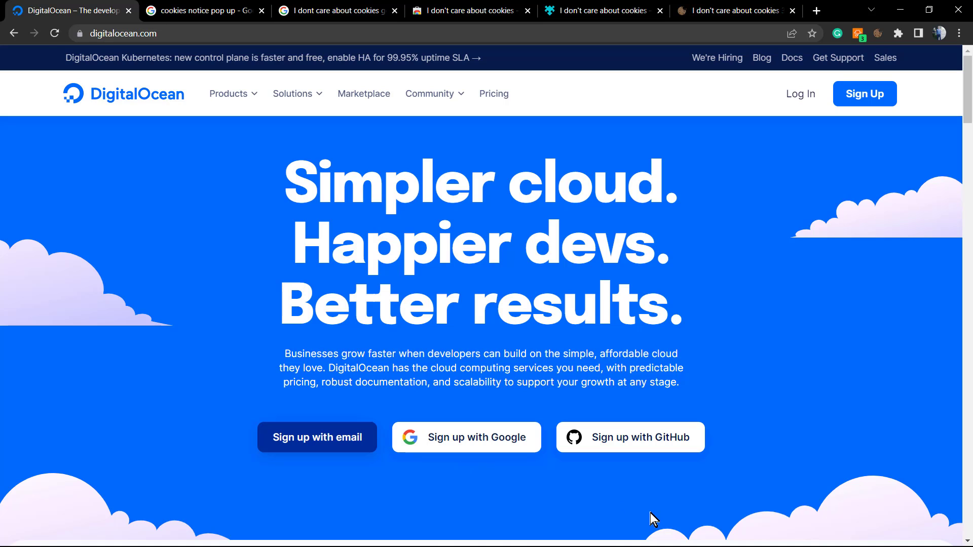
pyautogui.press('F5')
# Move through the Google, Web Store and Firefox tabs to i-dont-care-about-cookies.eu and scroll it
pyautogui.hotkey('ctrl', '3')
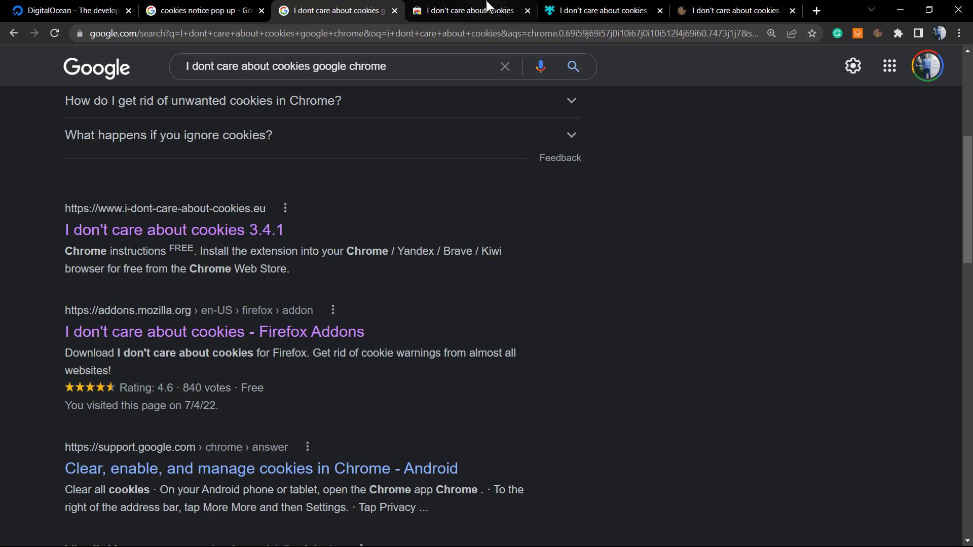
pyautogui.click(486, 6)
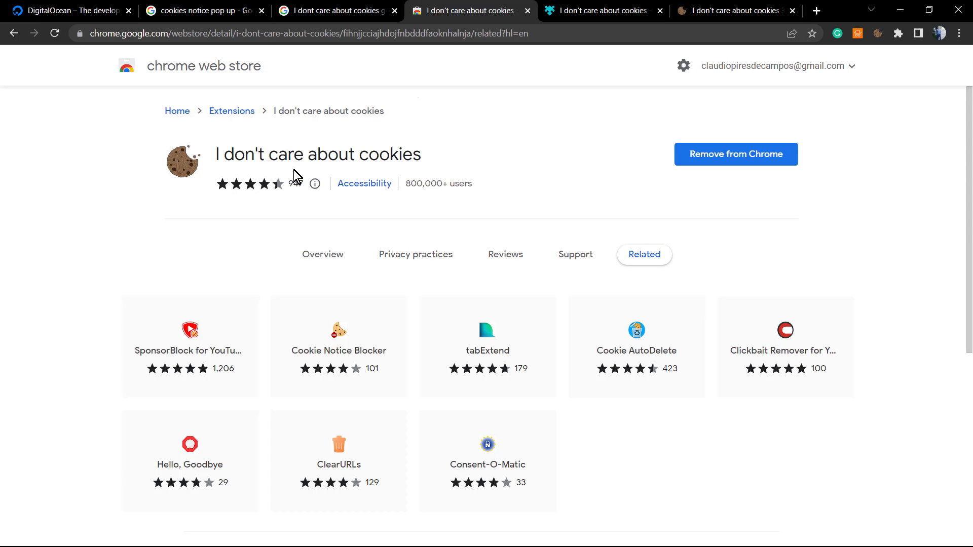
pyautogui.click(559, 6)
pyautogui.click(692, 9)
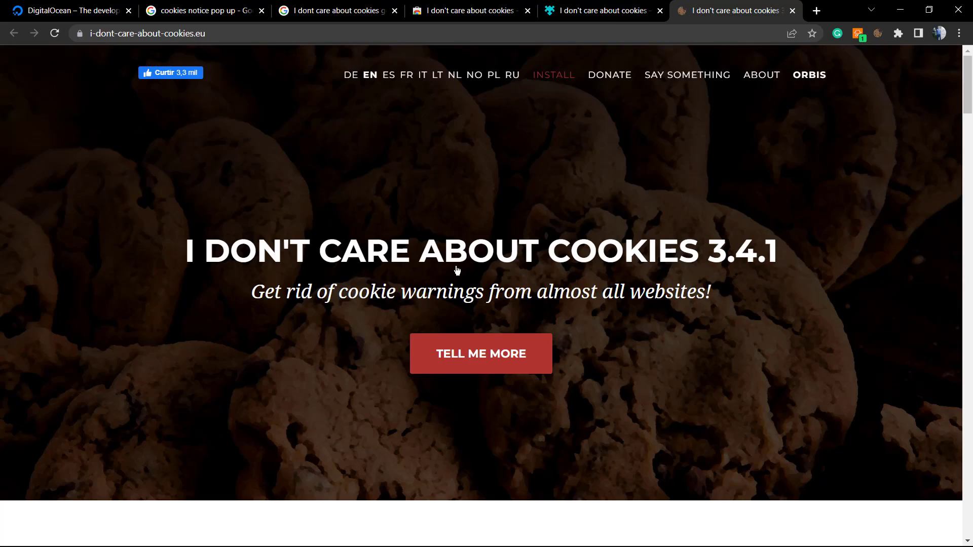
pyautogui.scroll(-8, 376, 389)
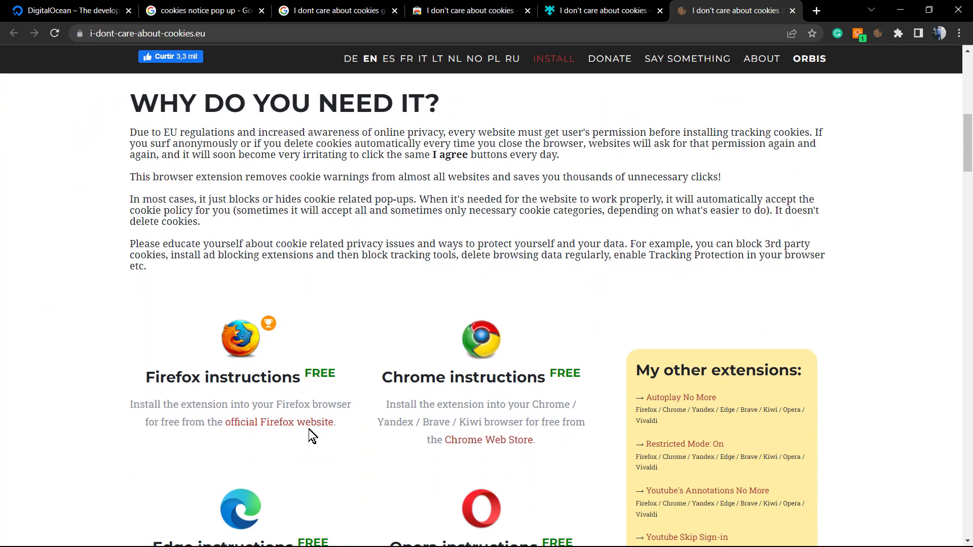
pyautogui.scroll(-6, 308, 429)
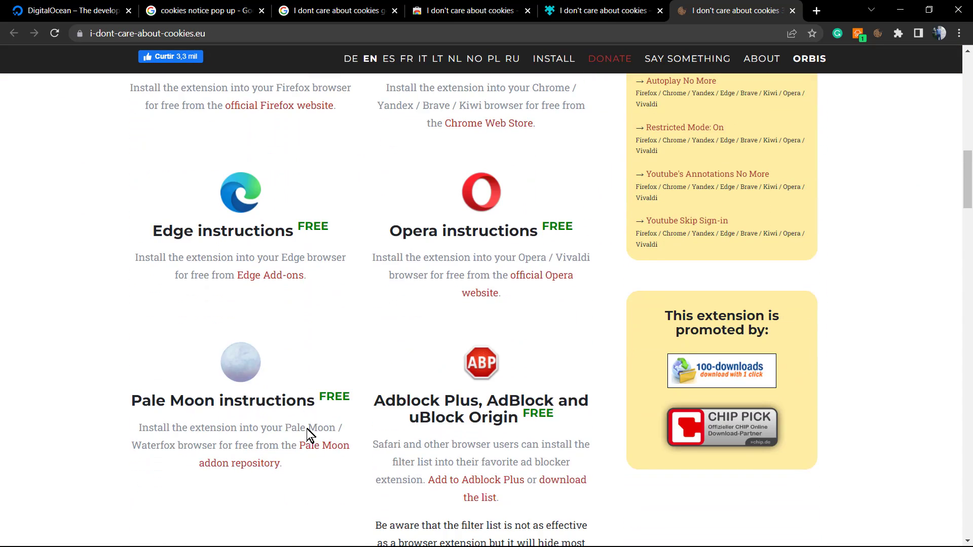
pyautogui.scroll(4, 306, 427)
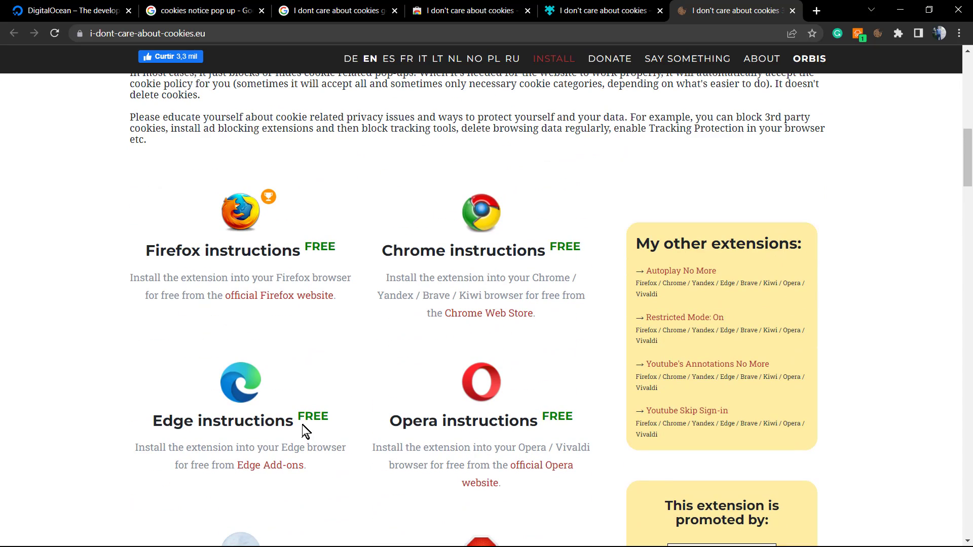
pyautogui.scroll(-5, 304, 432)
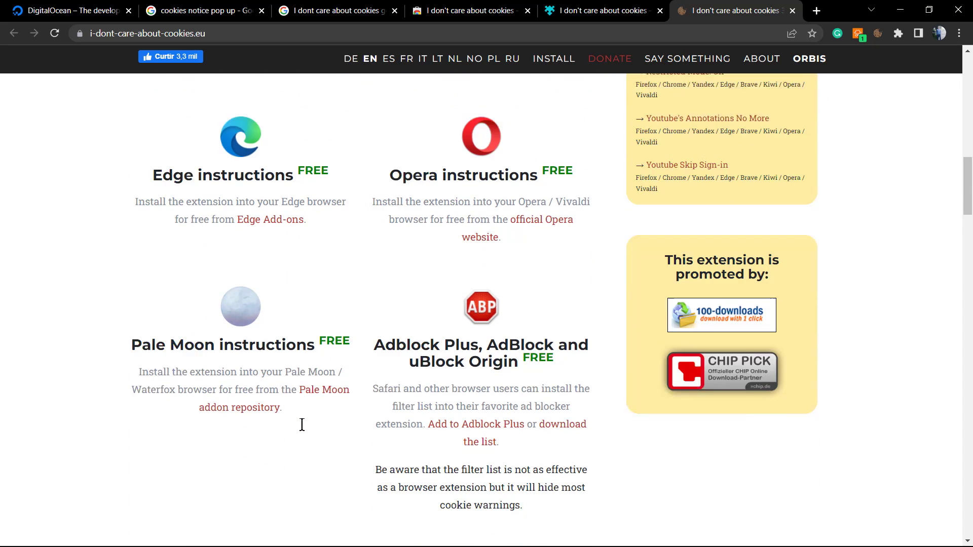
pyautogui.scroll(-5, 302, 425)
pyautogui.scroll(10, 302, 425)
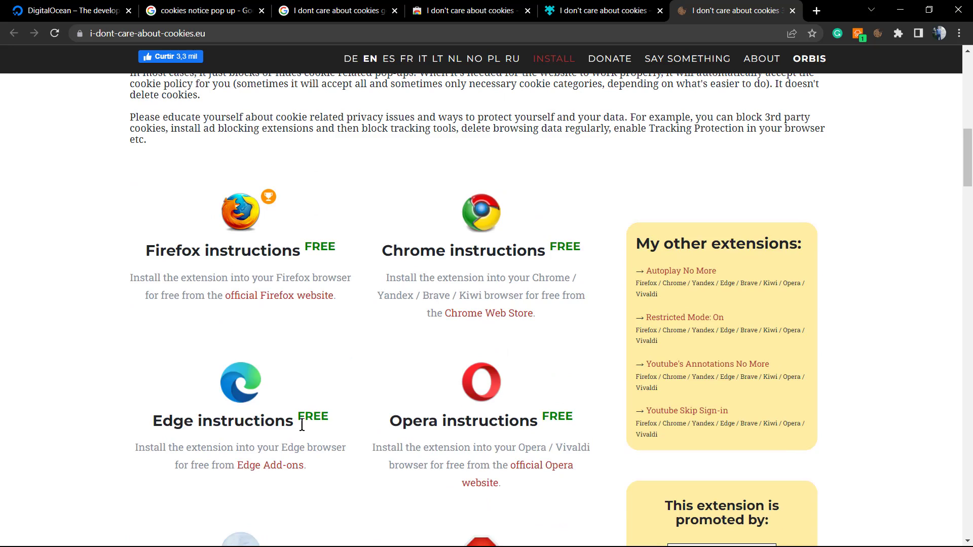
pyautogui.scroll(12, 302, 424)
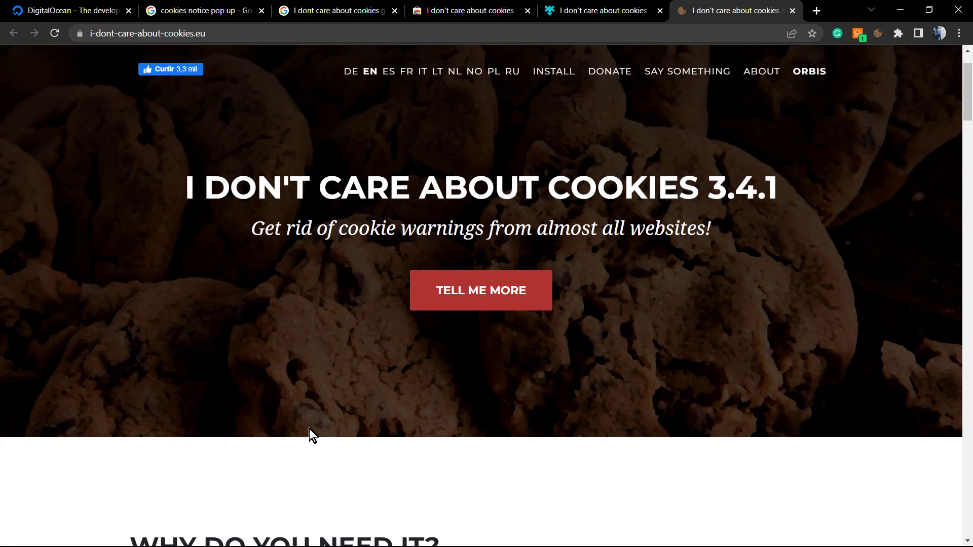
pyautogui.scroll(2, 310, 428)
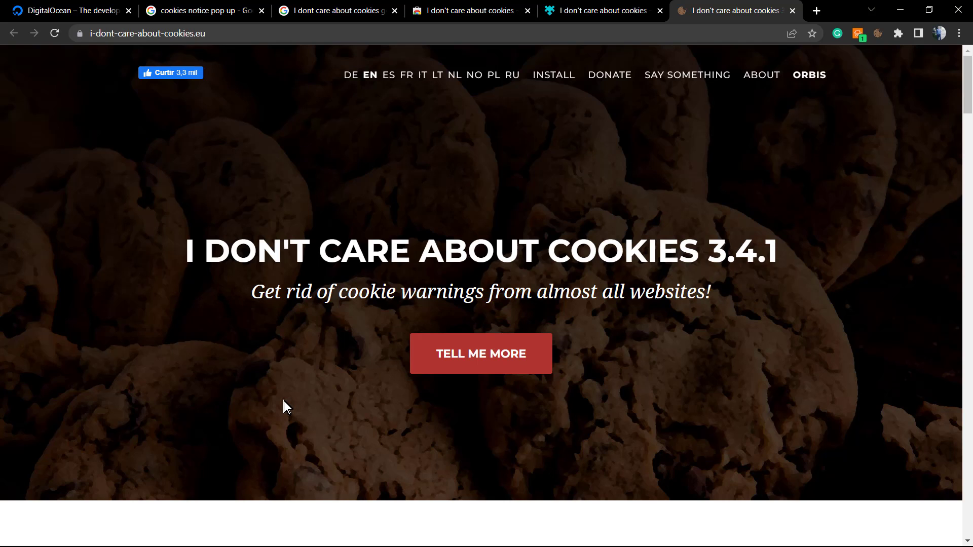
pyautogui.scroll(-9, 283, 401)
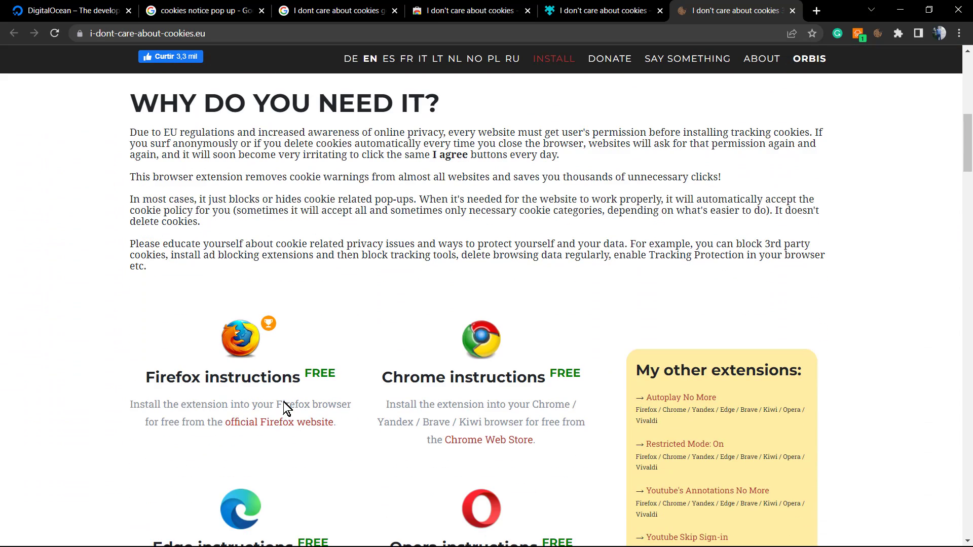